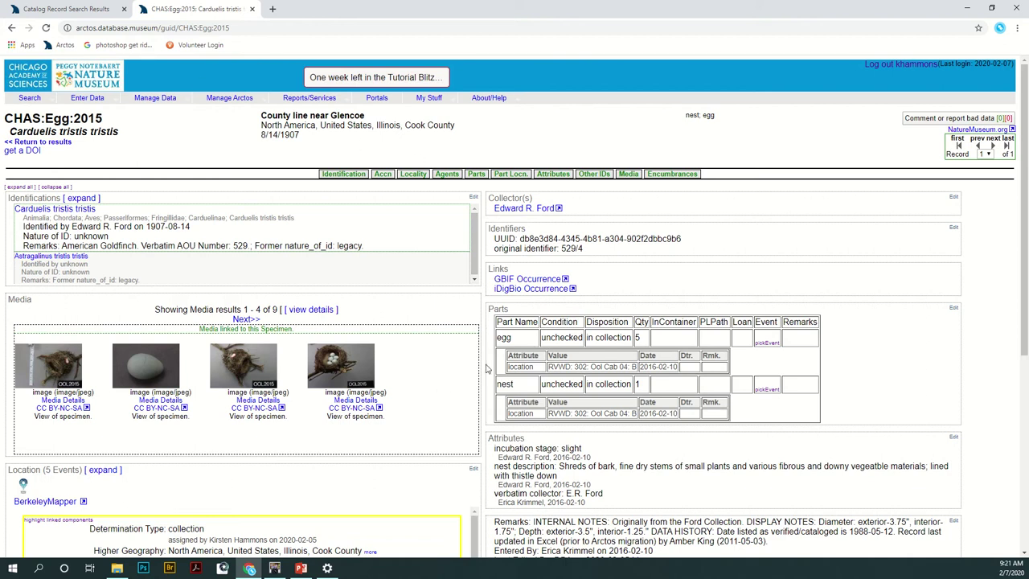
Step: Scroll the CHAS:Egg:2015 record down to the Location section listing 5 events
scroll(485, 368, down, 2)
scroll(587, 410, down, 1)
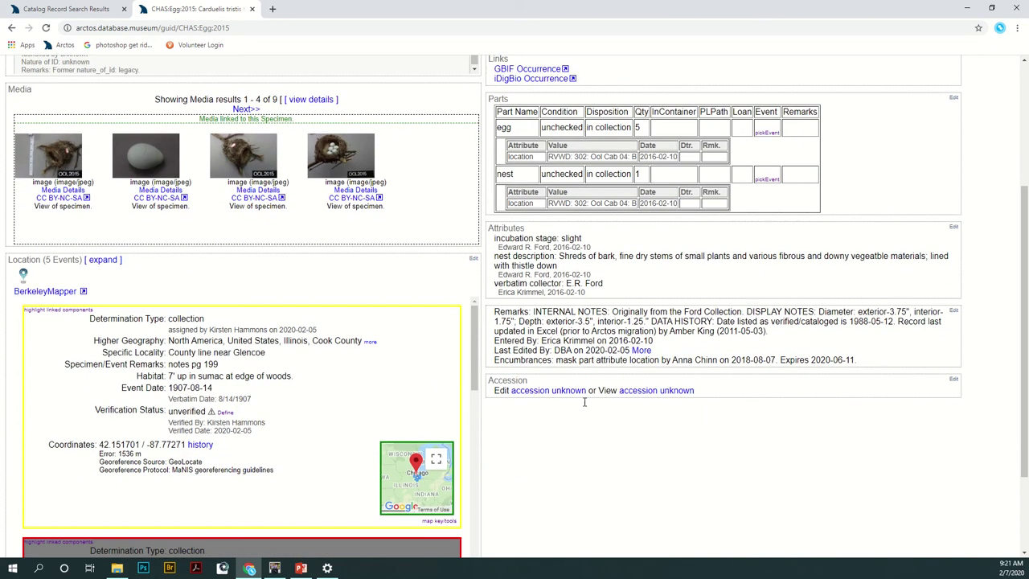
scroll(584, 402, down, 1)
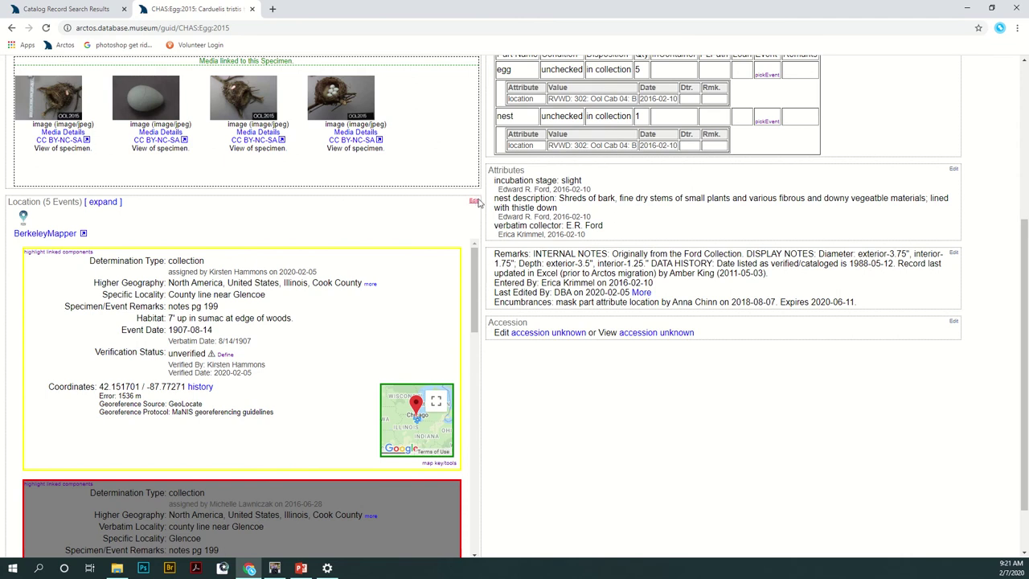
Step: Open the Location section's event editor and begin a Fork-Edit copy of the event
click(473, 202)
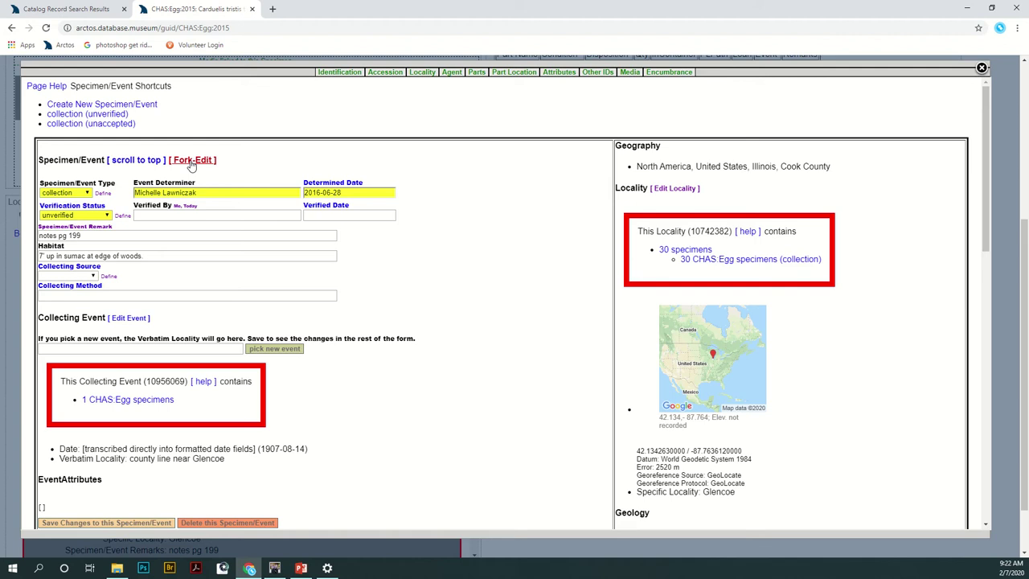
click(192, 161)
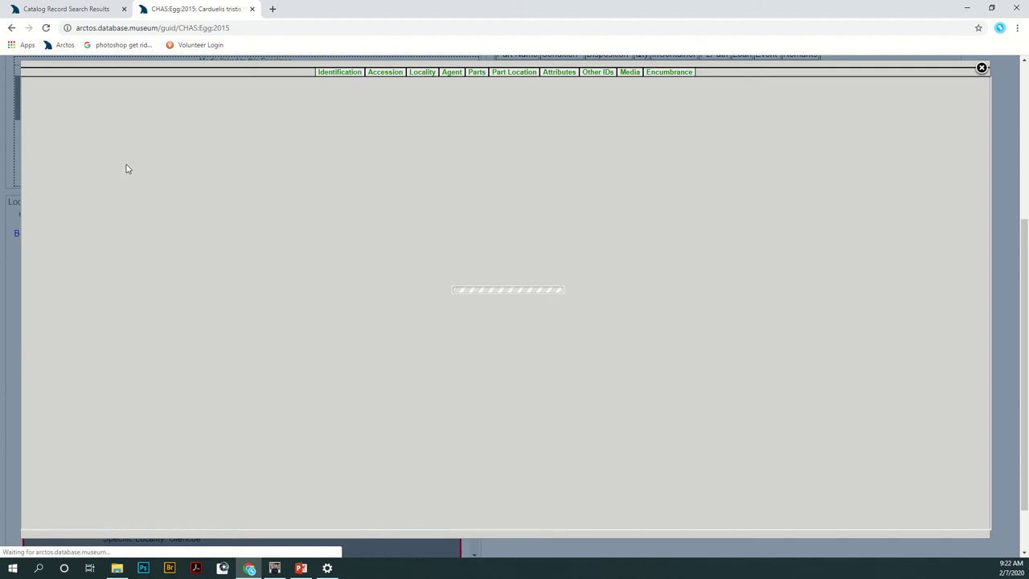
Step: Replace Specific Locality 'Glencoe' with 'County line near Glencoe' and georeference it with GEOLocate
scroll(431, 290, down, 3)
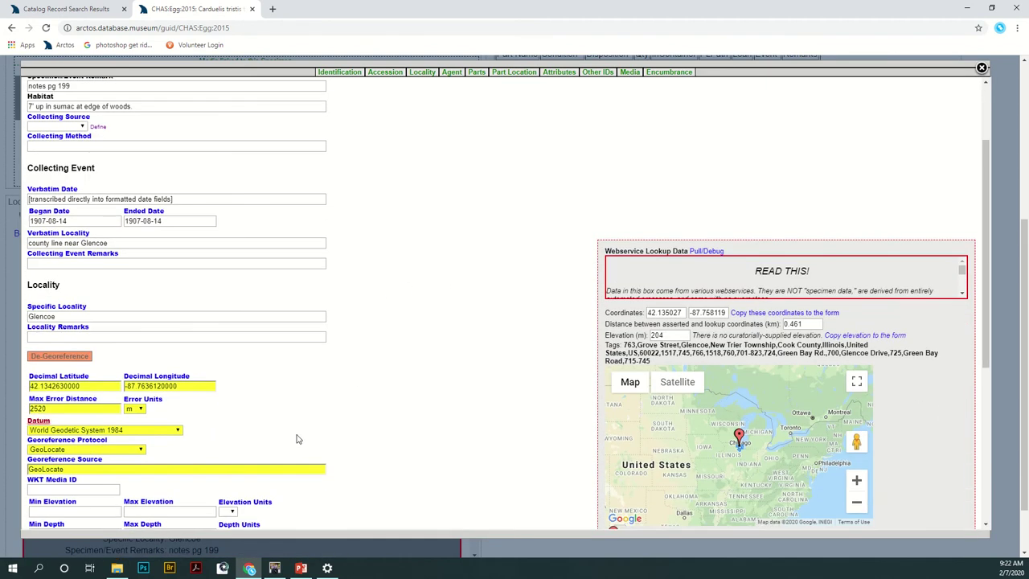
scroll(431, 356, down, 2)
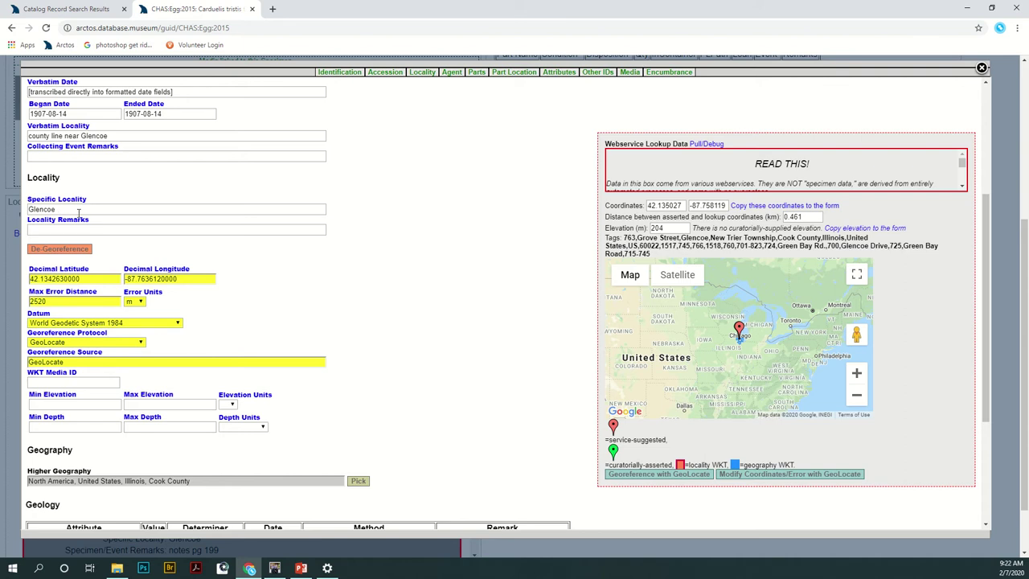
drag(73, 209, 15, 212)
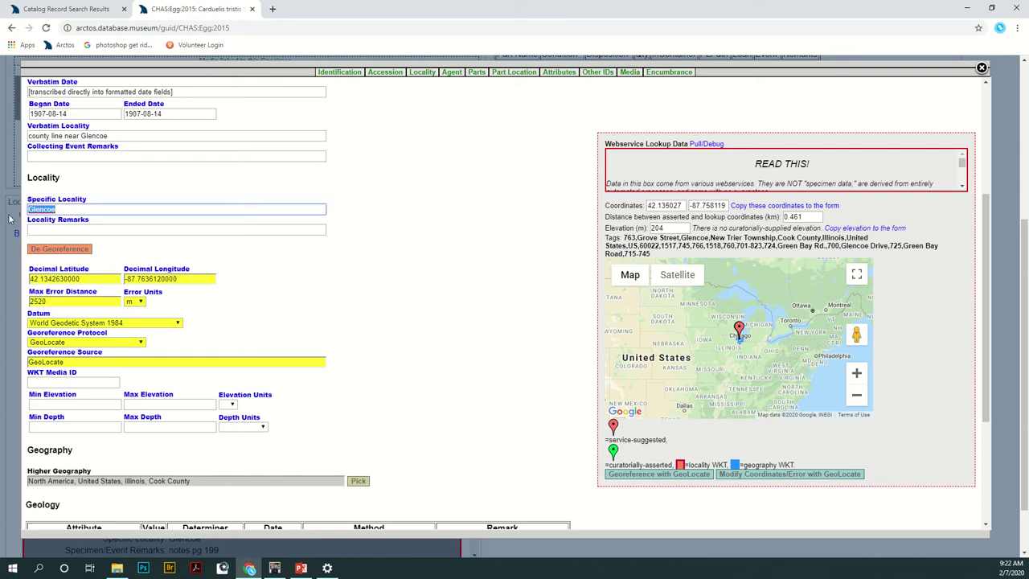
text(County line near)
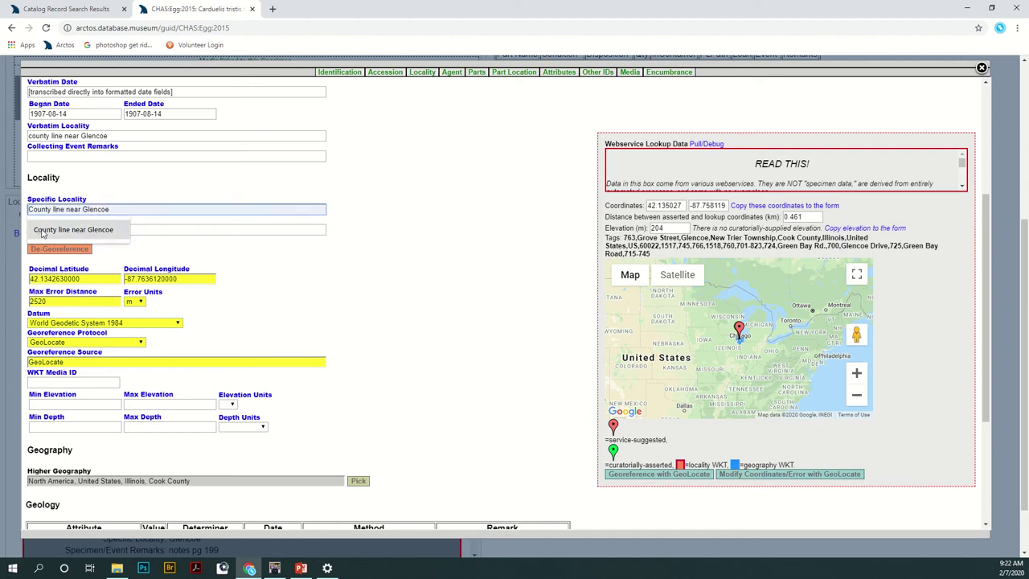
click(73, 229)
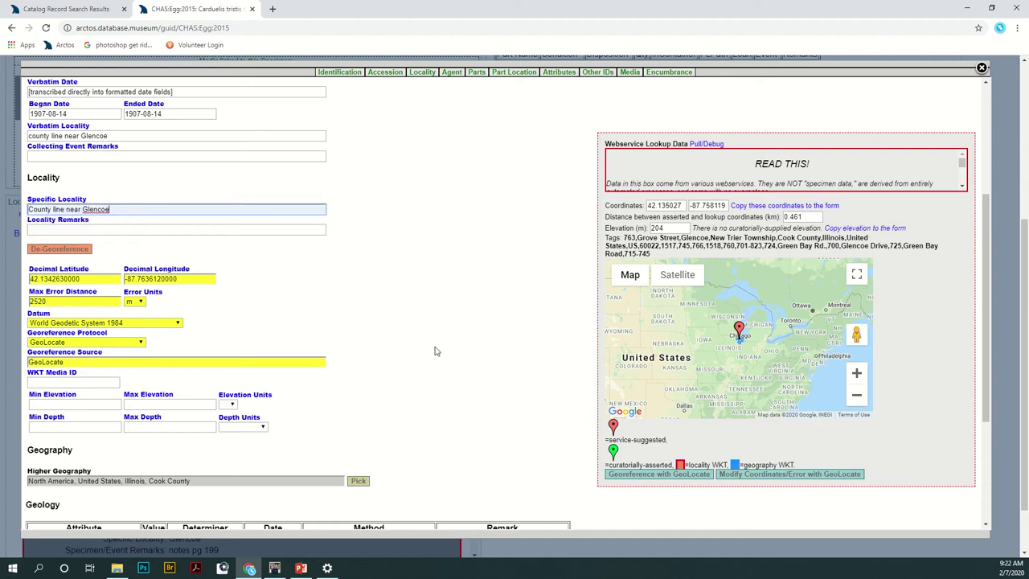
click(627, 474)
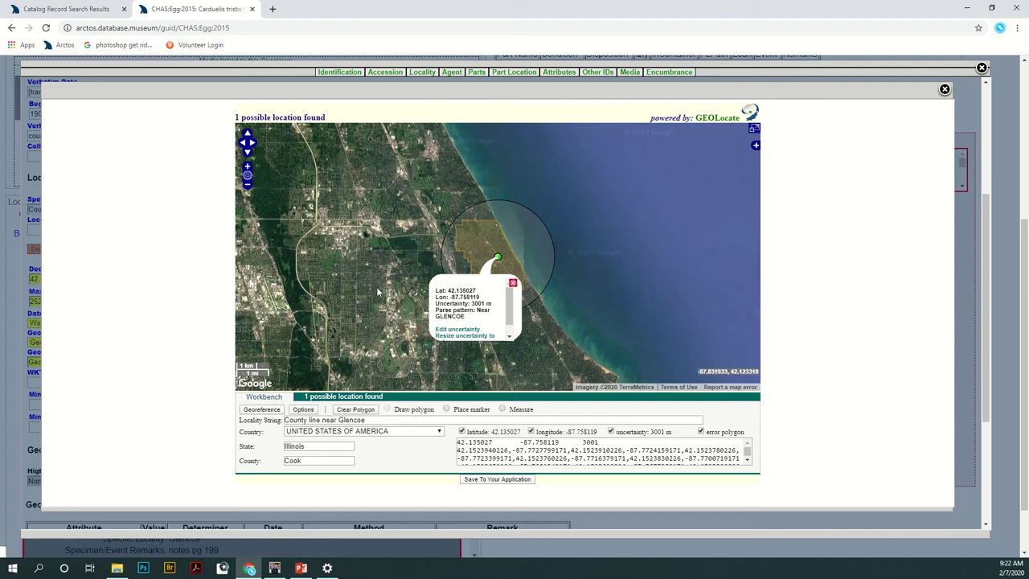
Step: Review the single found location (42.135027, -87.758119, 3001 m), then return to the workbench
click(347, 397)
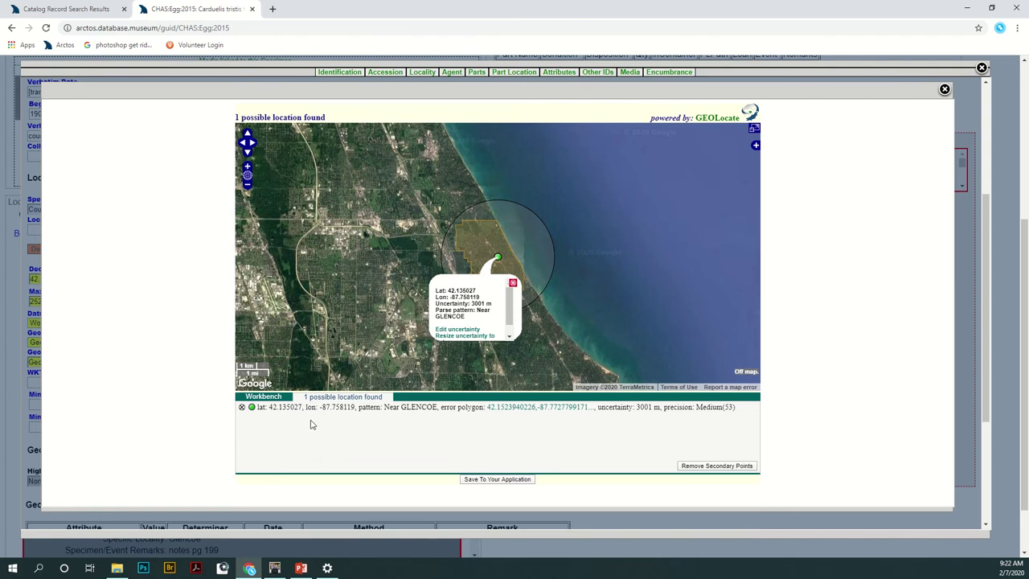
click(247, 397)
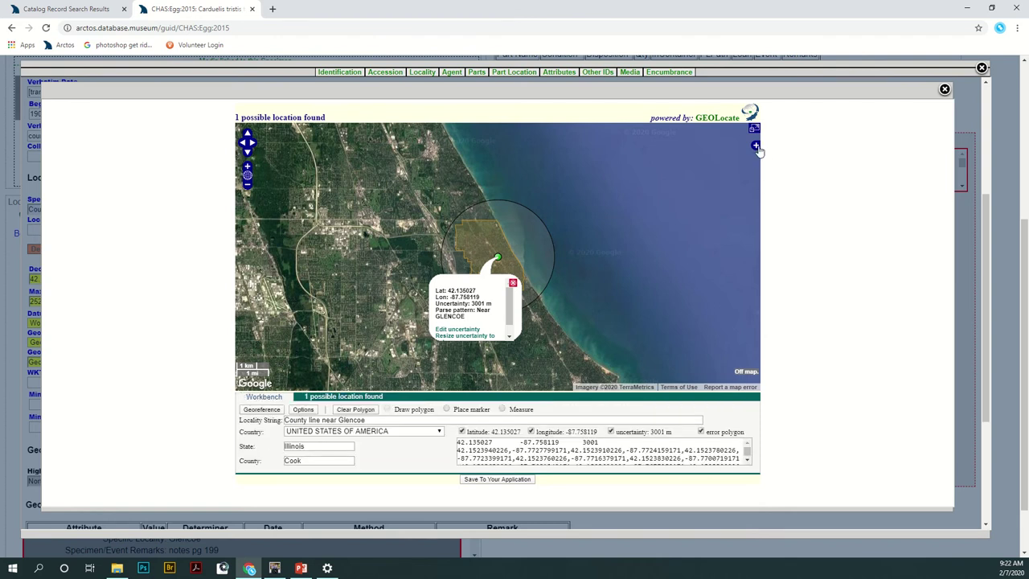
Step: Set the base map to Google Streets after briefly trying Google Hybrid
click(756, 145)
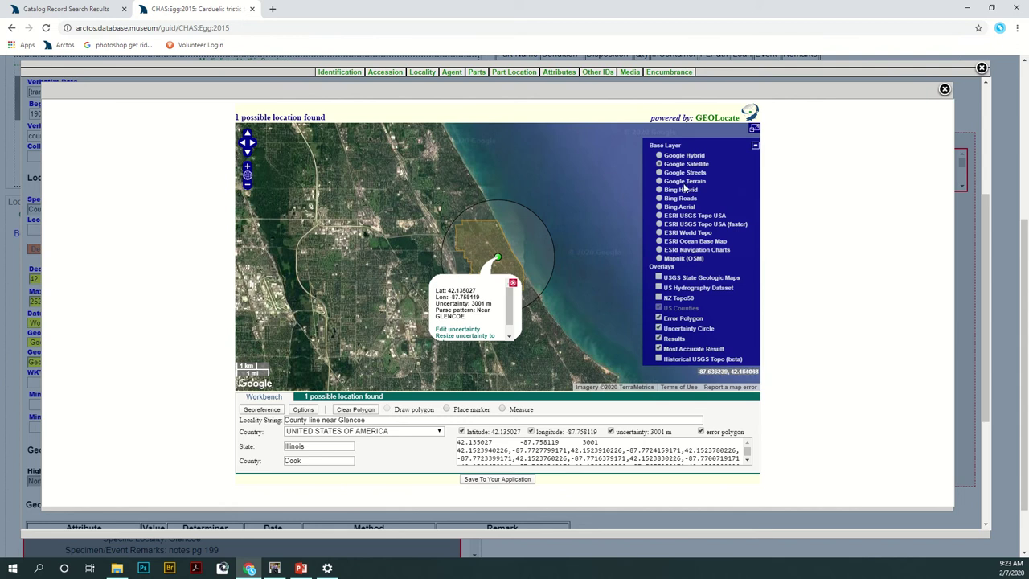
click(659, 173)
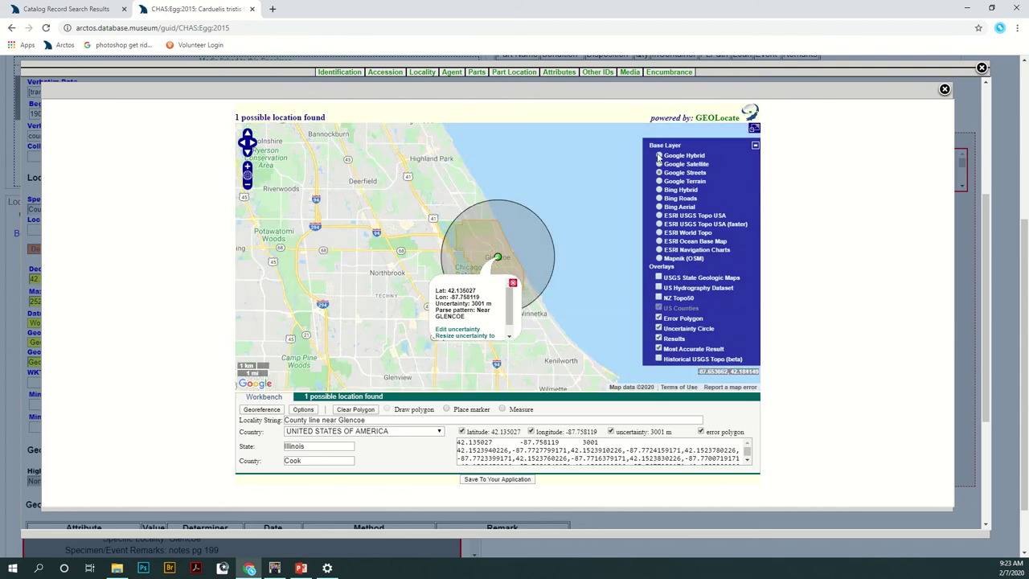
click(659, 156)
click(659, 173)
Step: Drag the suggested point north to 42.152337, -87.771509 near the county line
scroll(463, 229, up, 1)
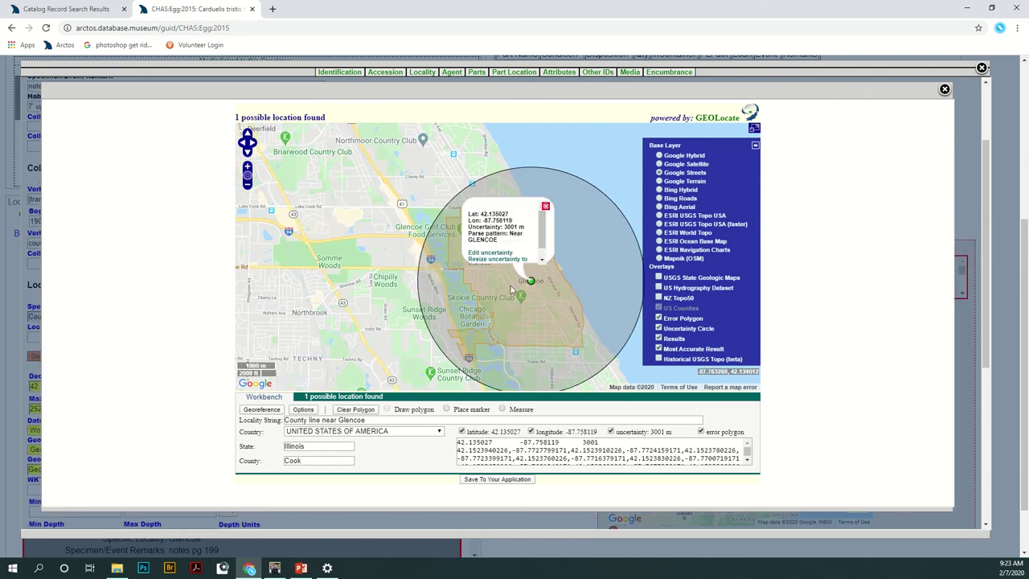
mouse_move(530, 280)
mouse_down()
mouse_move(439, 254)
mouse_move(425, 214)
mouse_move(489, 206)
mouse_up()
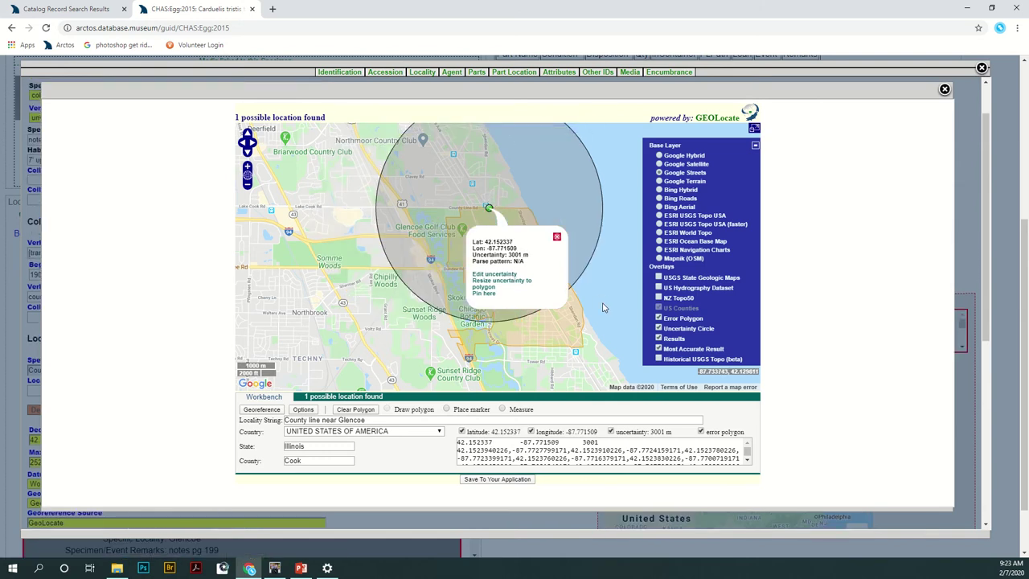
scroll(604, 308, up, 1)
scroll(604, 304, down, 1)
drag(602, 301, 578, 329)
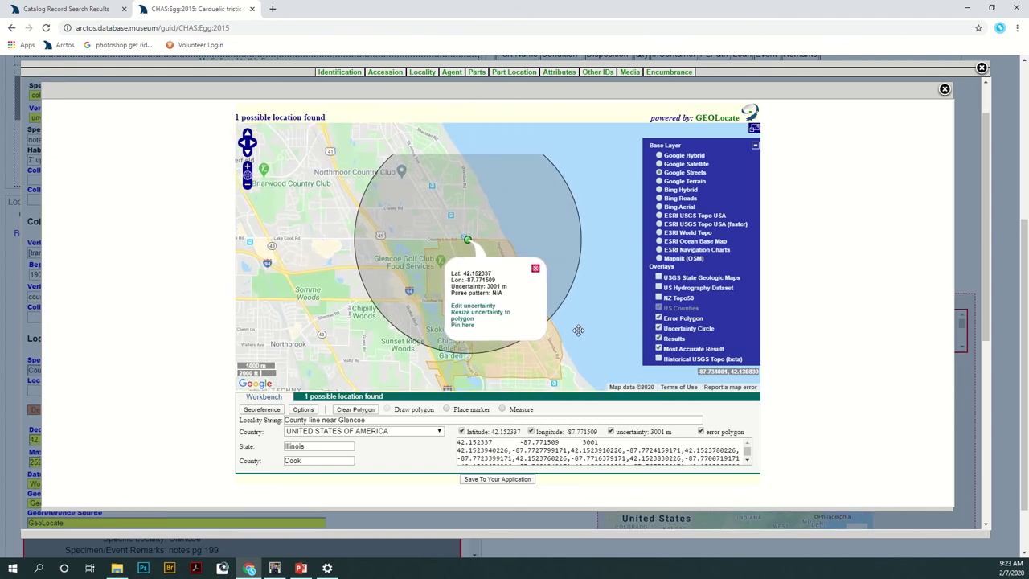
click(473, 306)
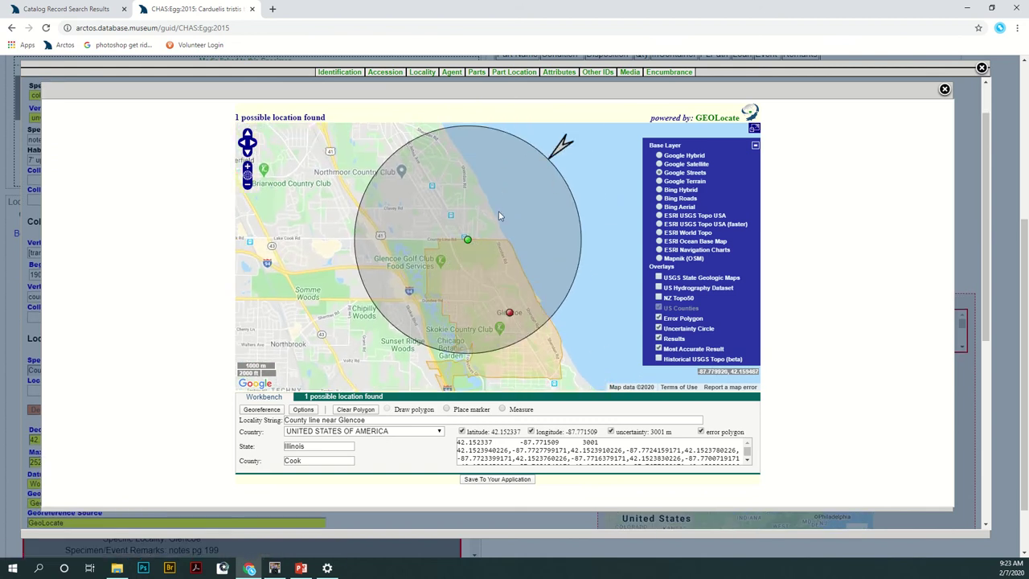
Step: Reduce the point's uncertainty circle radius to 1343 m by dragging its edge inward
click(467, 239)
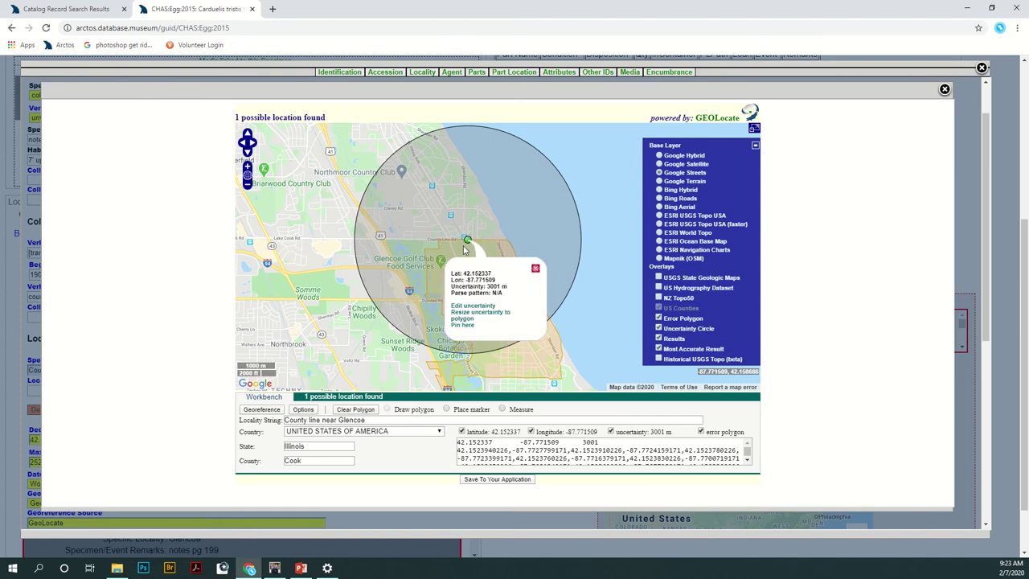
click(483, 312)
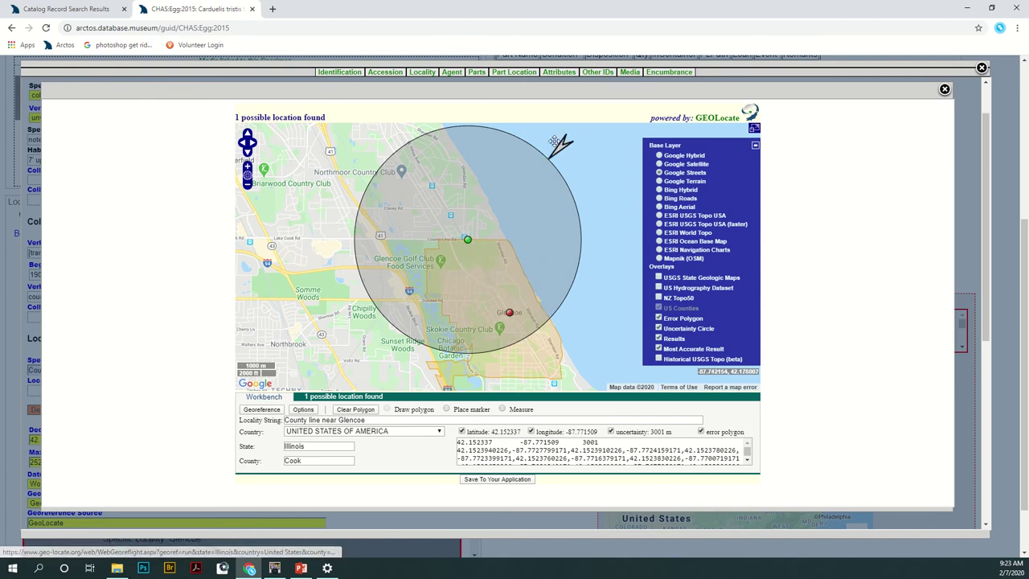
mouse_move(549, 160)
mouse_down()
mouse_move(530, 239)
mouse_move(513, 229)
mouse_move(516, 241)
mouse_move(533, 230)
mouse_up()
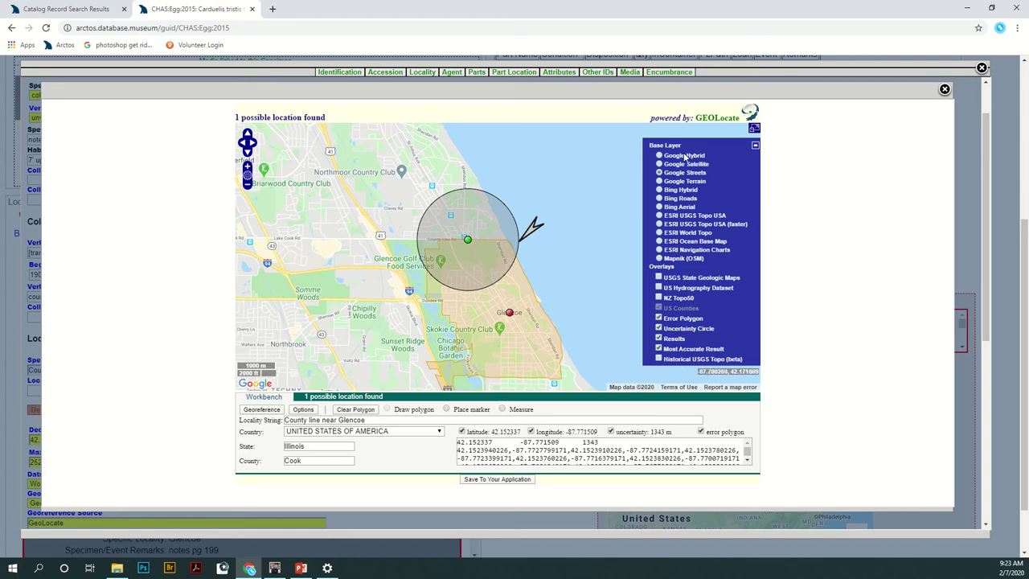
Step: Overlay the 1900 Highwood historical USGS topo sheet and raise its opacity
click(658, 359)
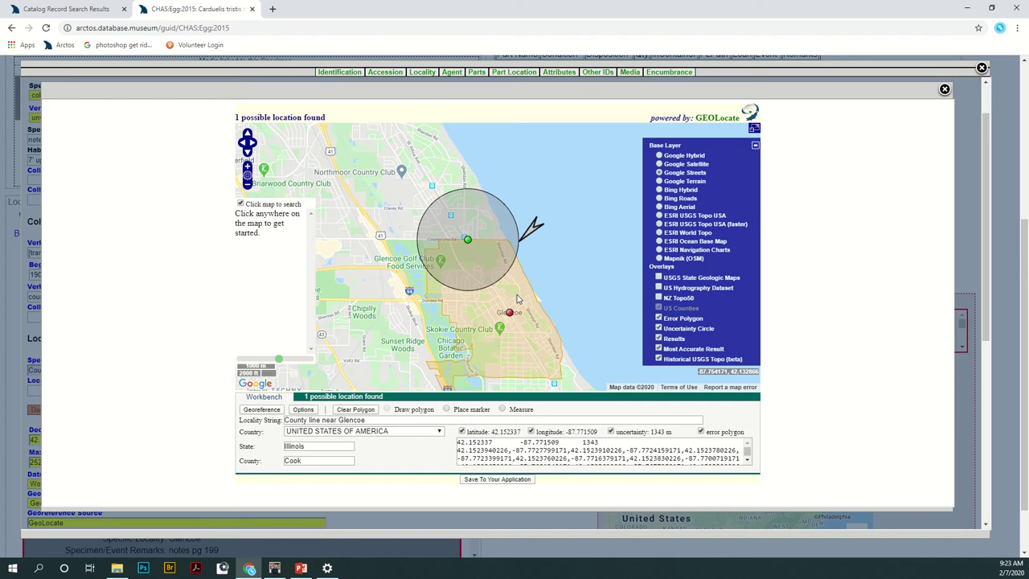
click(447, 251)
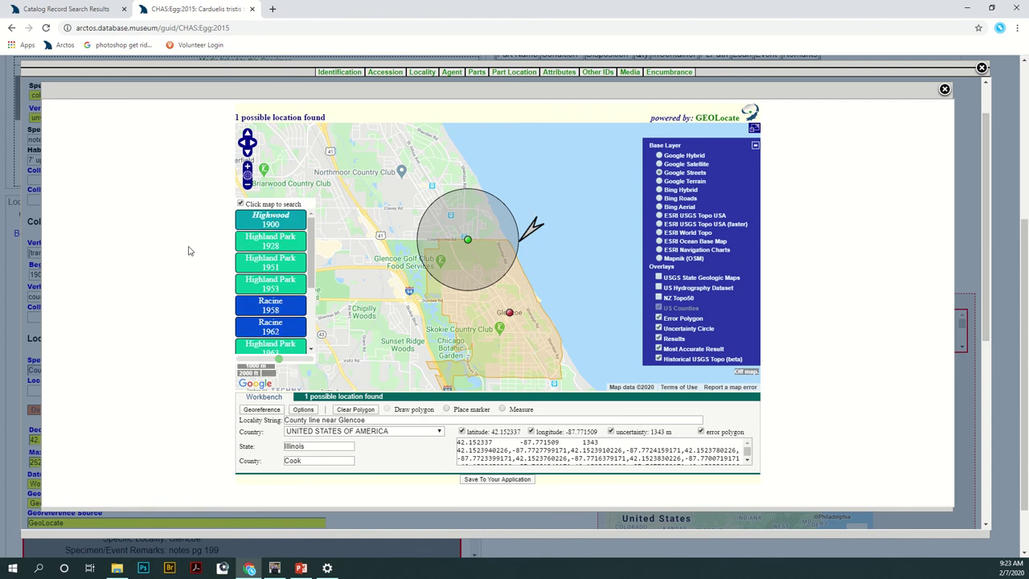
click(270, 344)
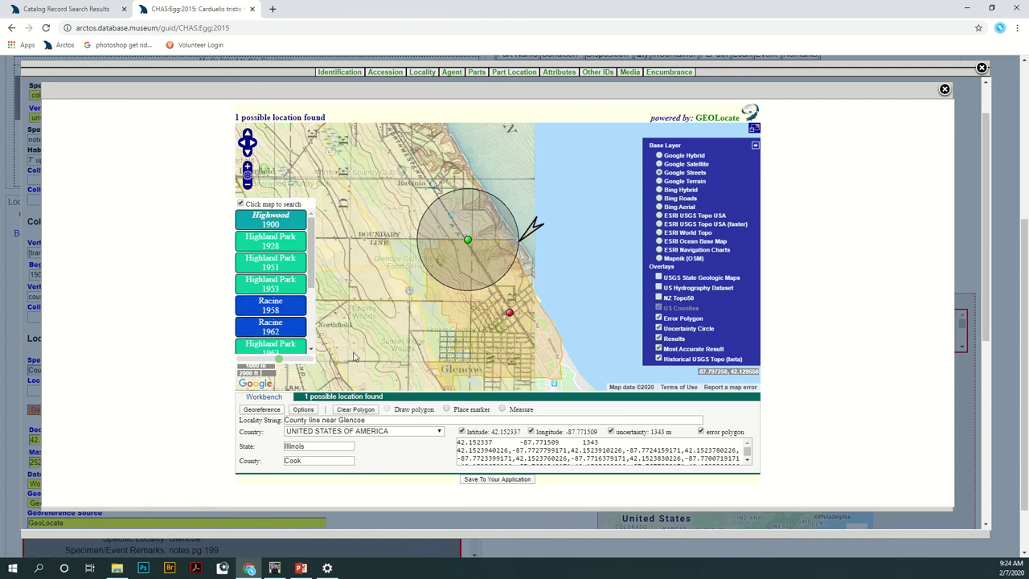
drag(278, 358, 310, 362)
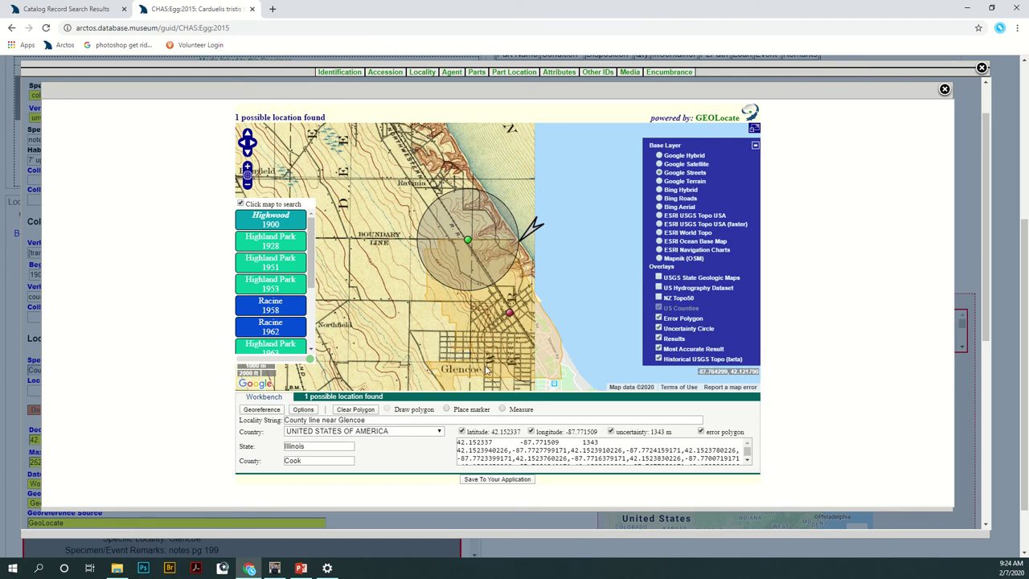
Step: Remove the historical topo overlay and settle the point at 42.152086, -87.770479
click(659, 358)
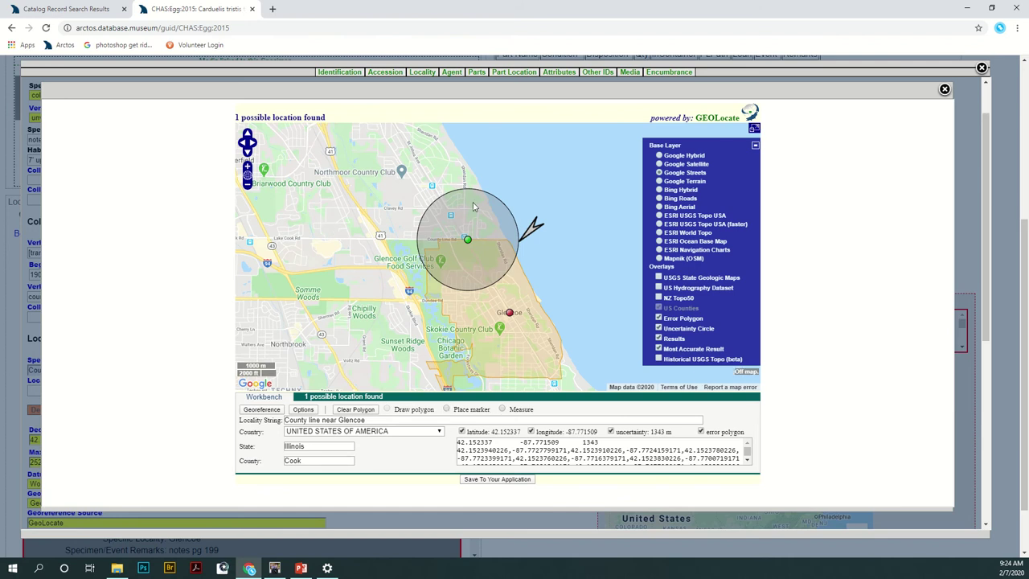
click(448, 411)
click(253, 233)
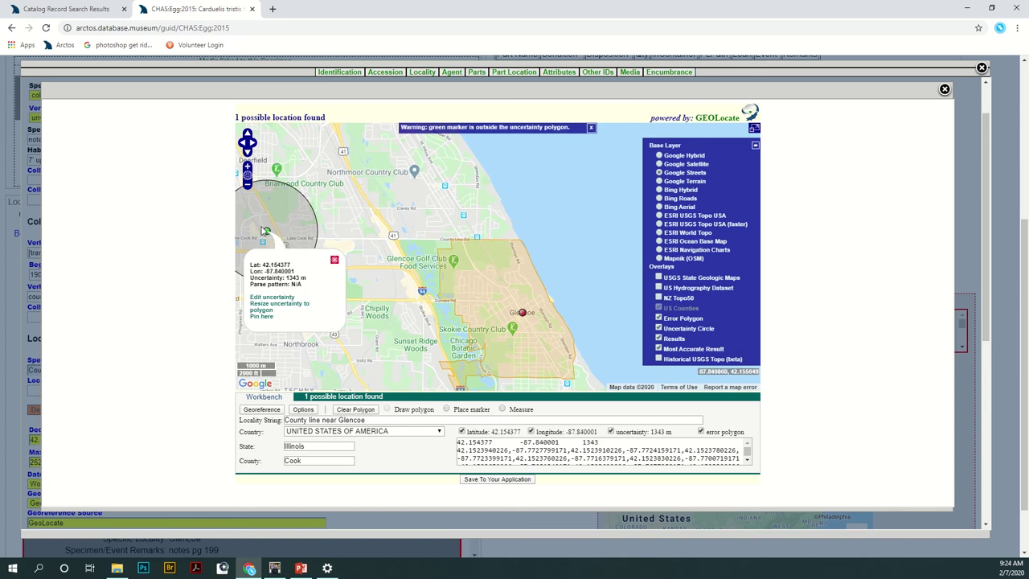
click(484, 240)
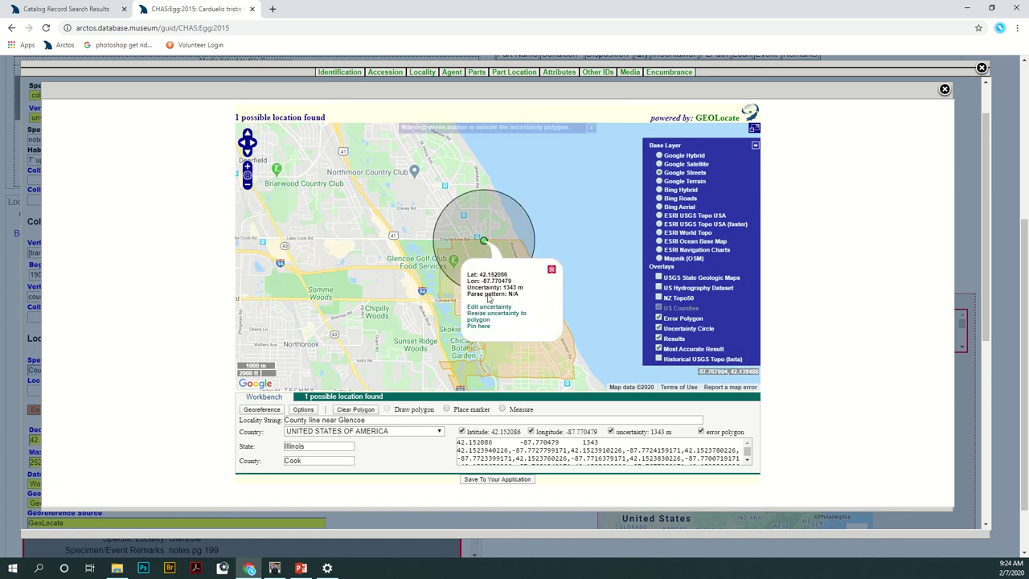
Step: Measure a distance on the map, then stop measuring and close the location details
click(338, 187)
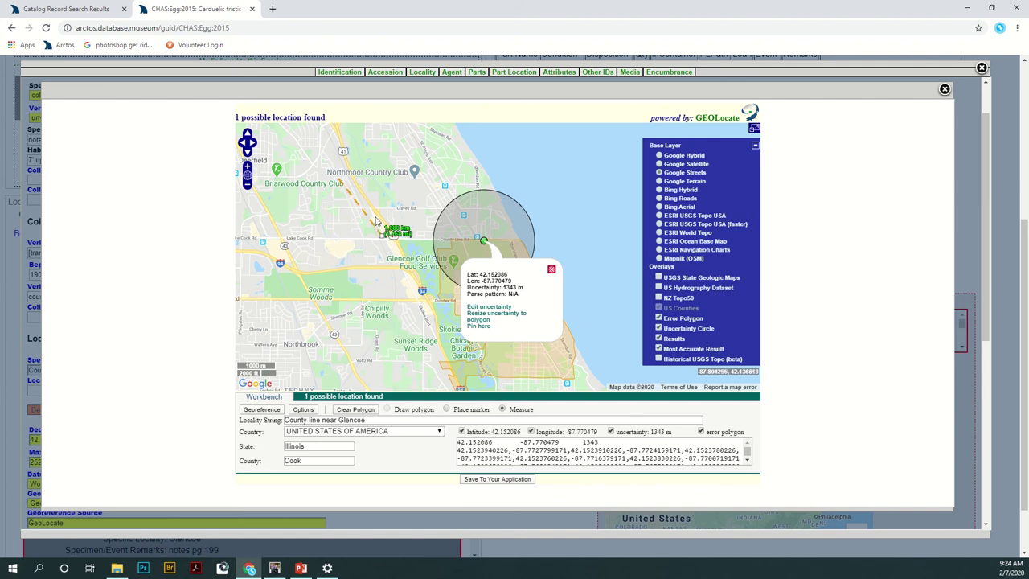
click(502, 409)
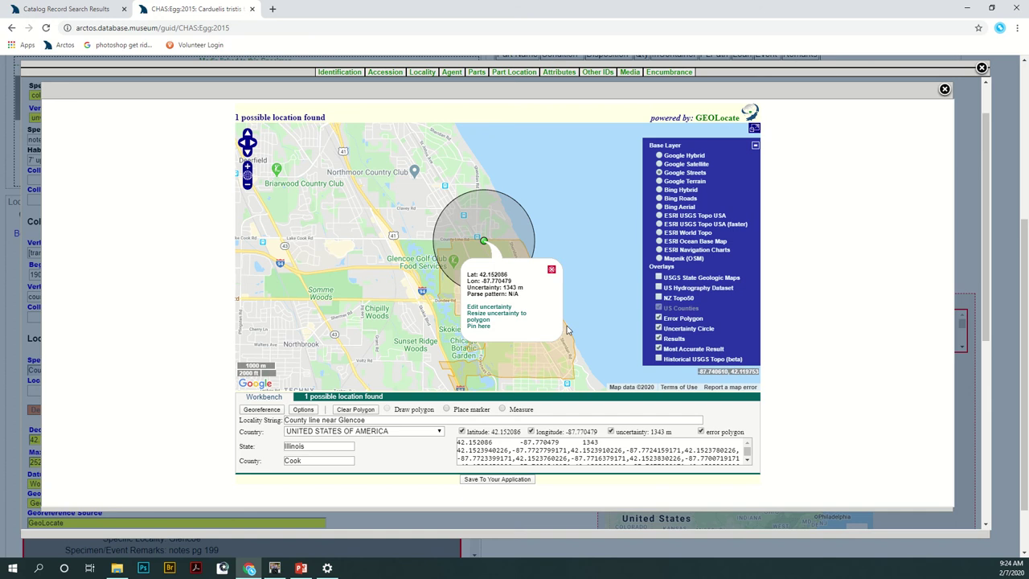
click(551, 270)
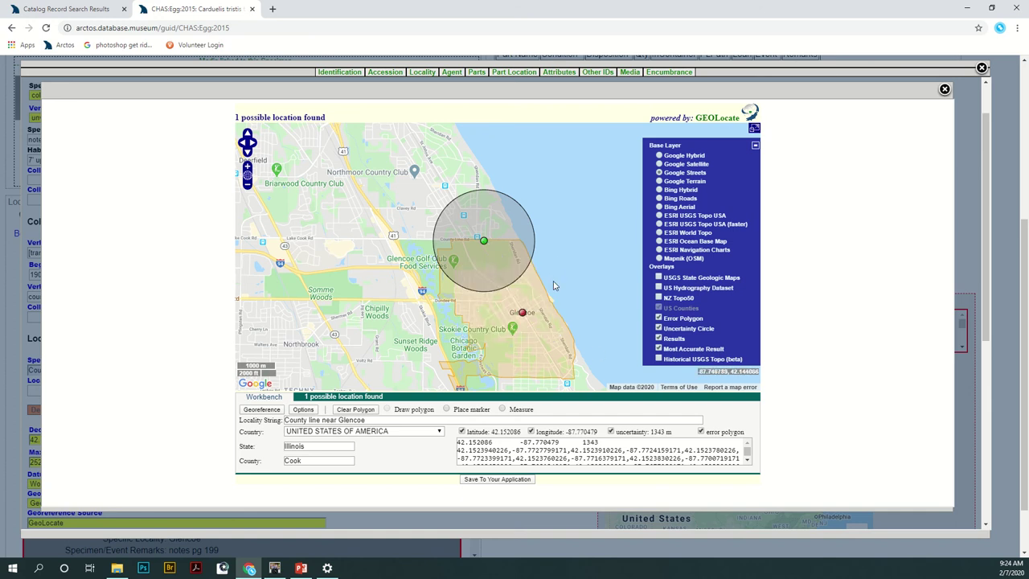
Step: Remove the secondary Glencoe point from the GEOLocate results
click(324, 396)
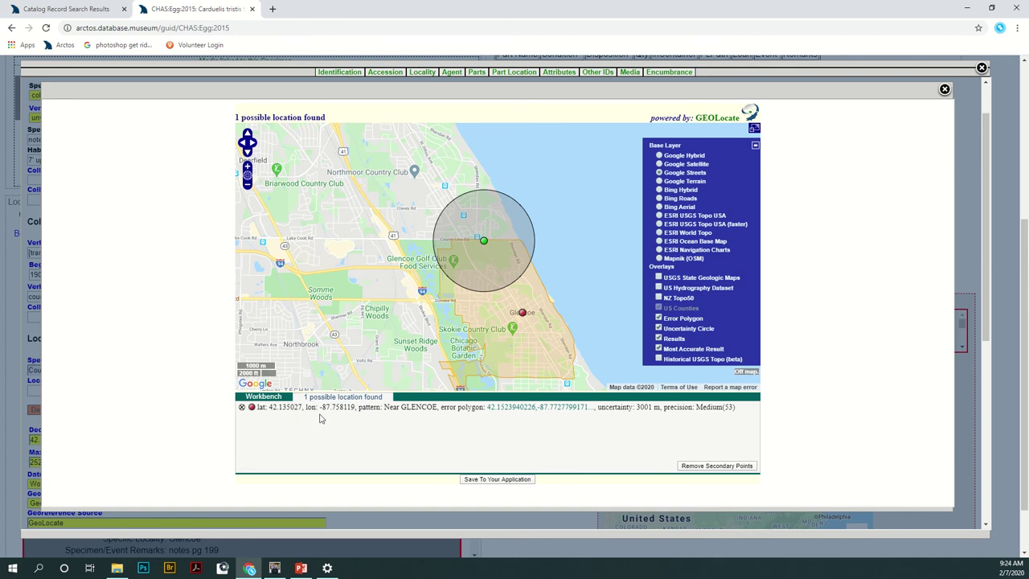
click(741, 468)
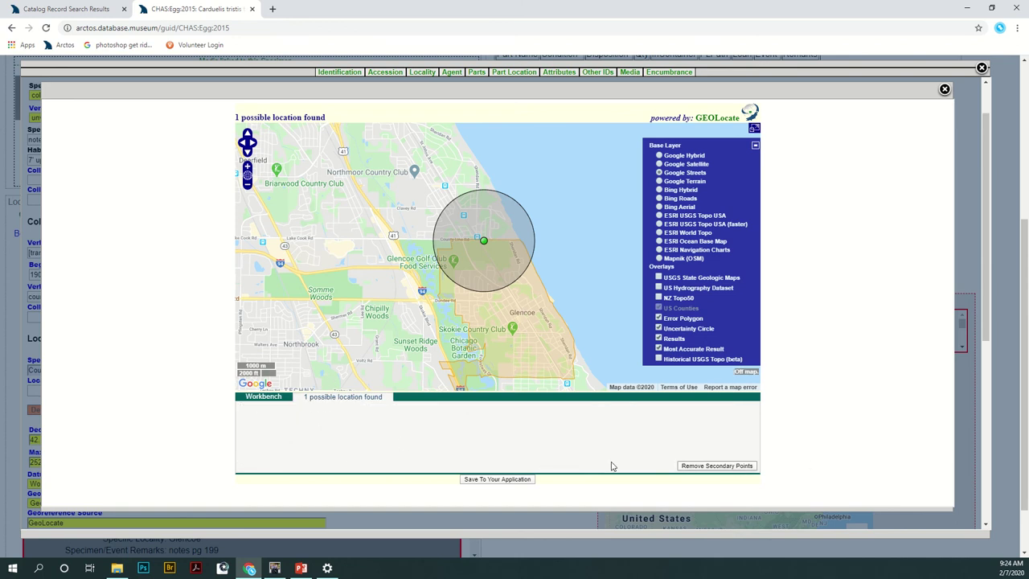
click(264, 397)
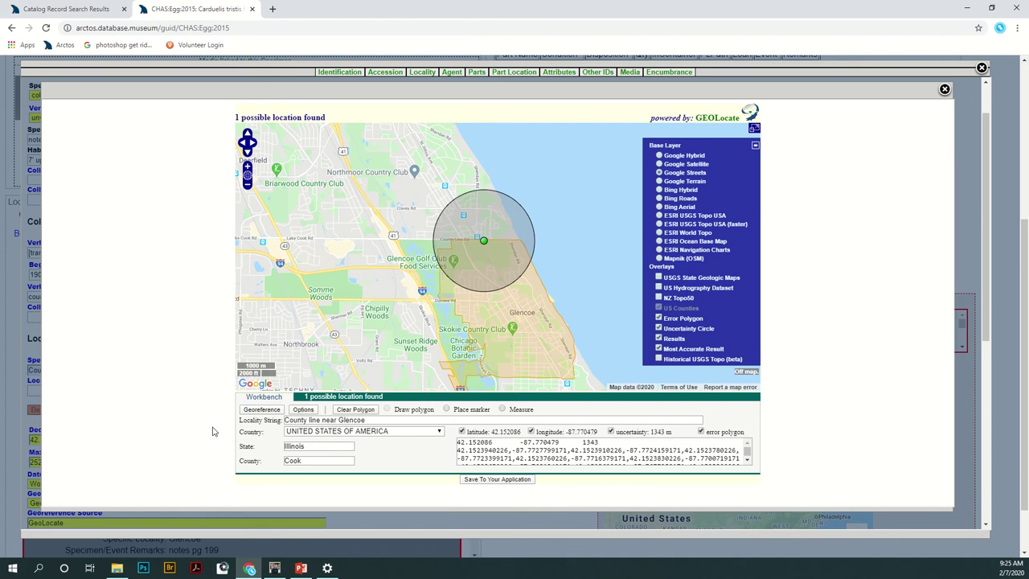
Step: Save 42.152086, -87.770479 with 1343 m error into the Arctos locality form
click(513, 480)
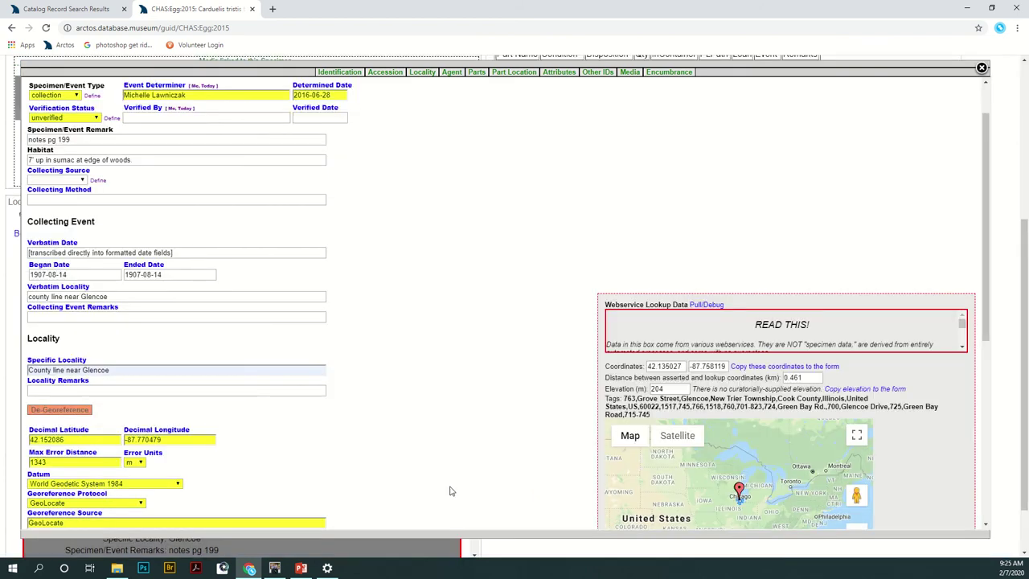
scroll(450, 491, down, 2)
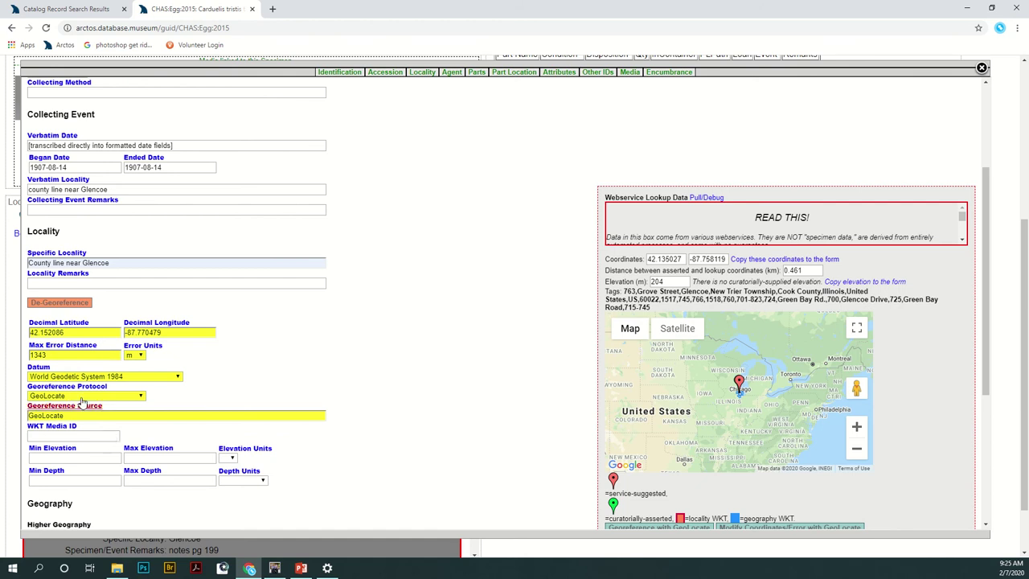
scroll(506, 335, down, 1)
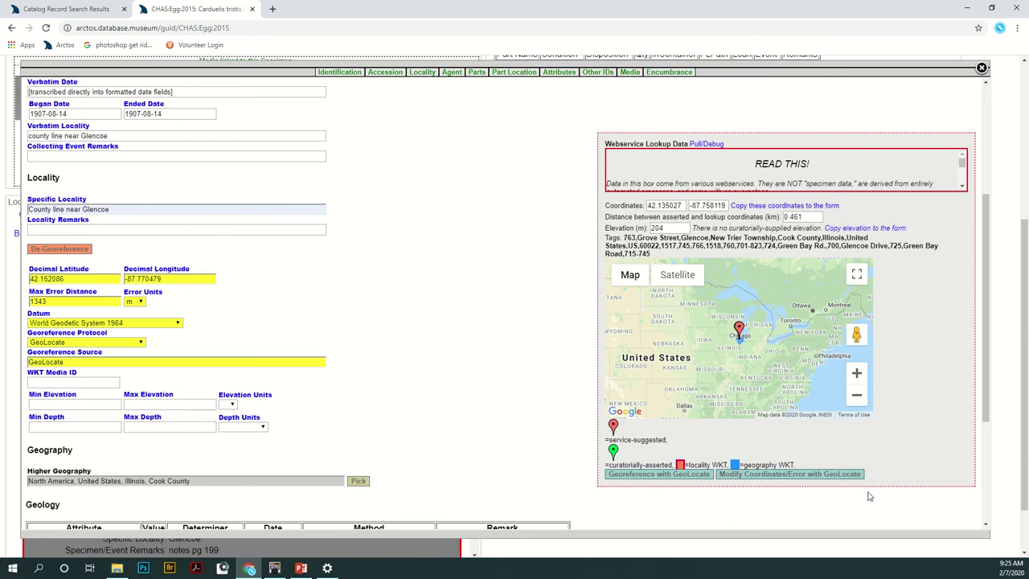
click(776, 477)
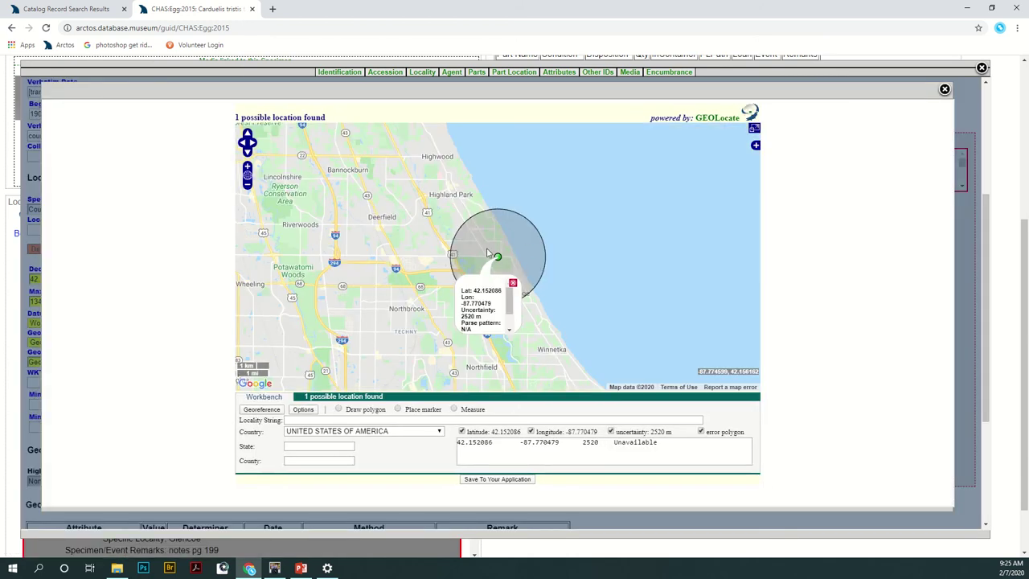
click(944, 90)
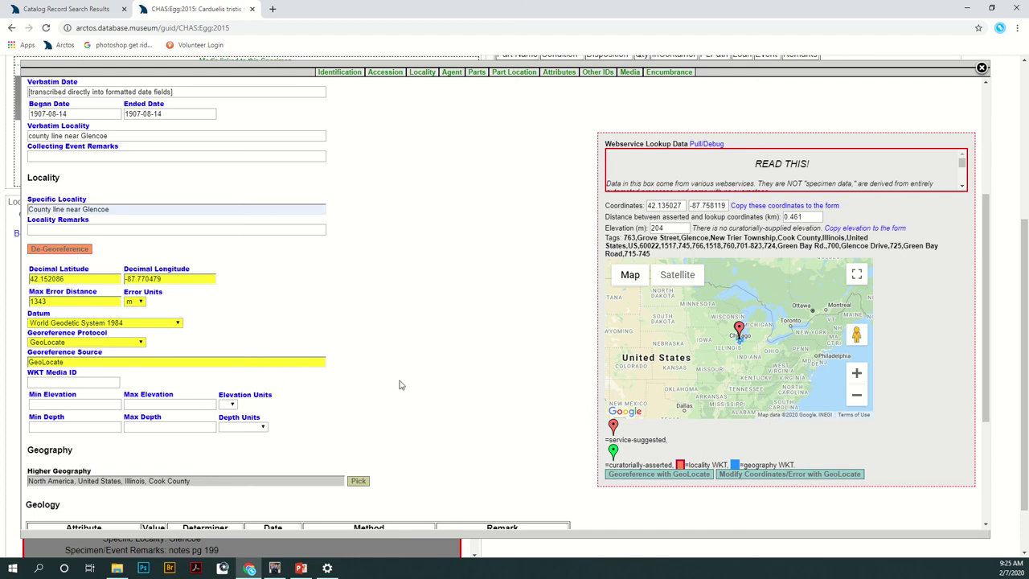
Step: Save the forked event as a new event, unaccepting the current specimen event
scroll(406, 414, down, 2)
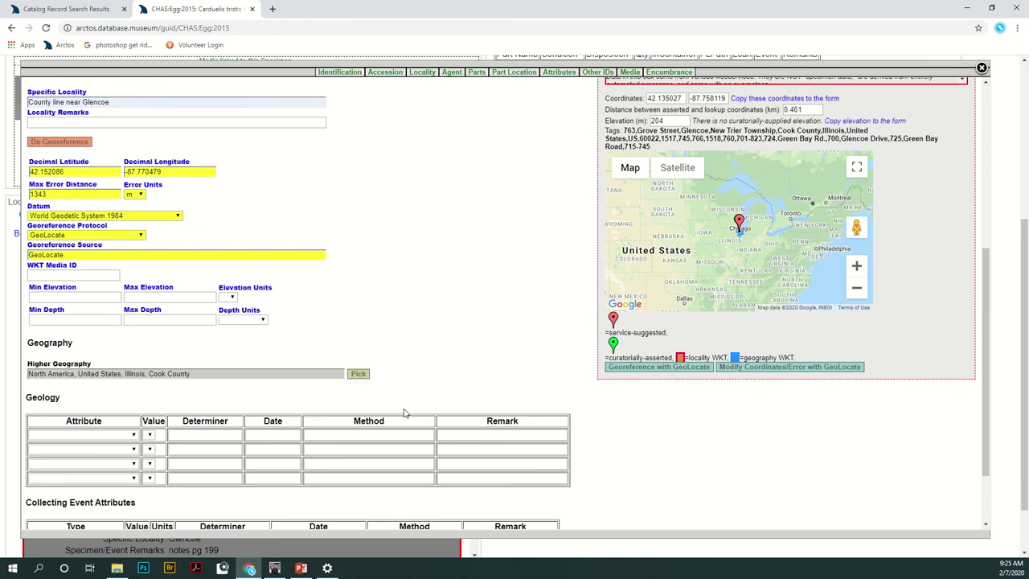
scroll(404, 412, down, 2)
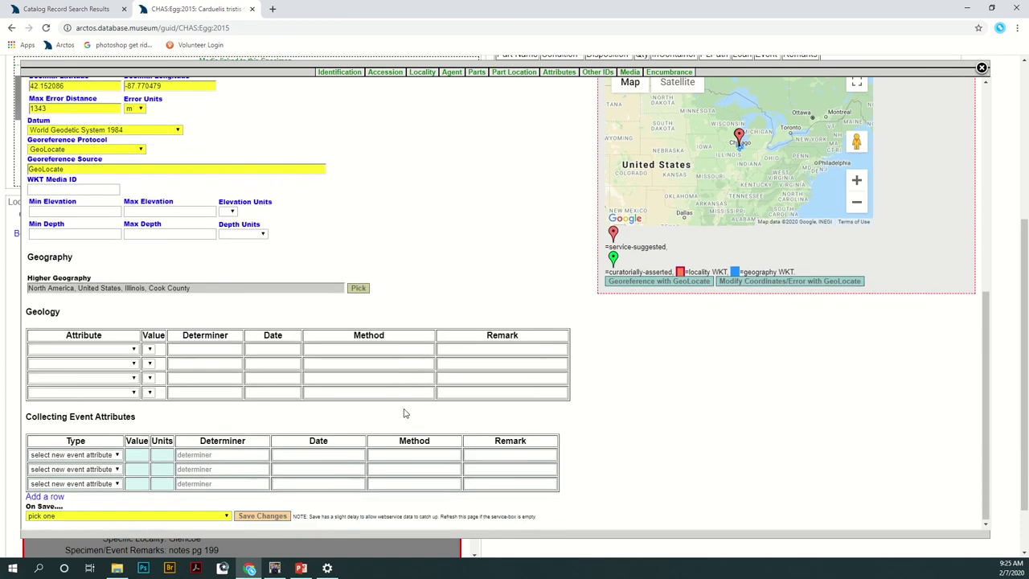
click(217, 516)
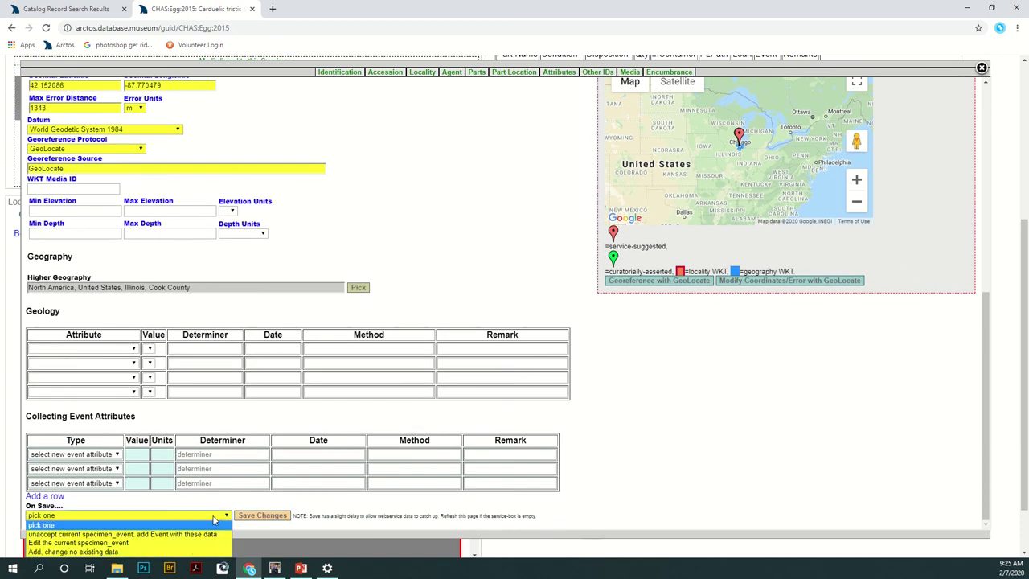
click(157, 538)
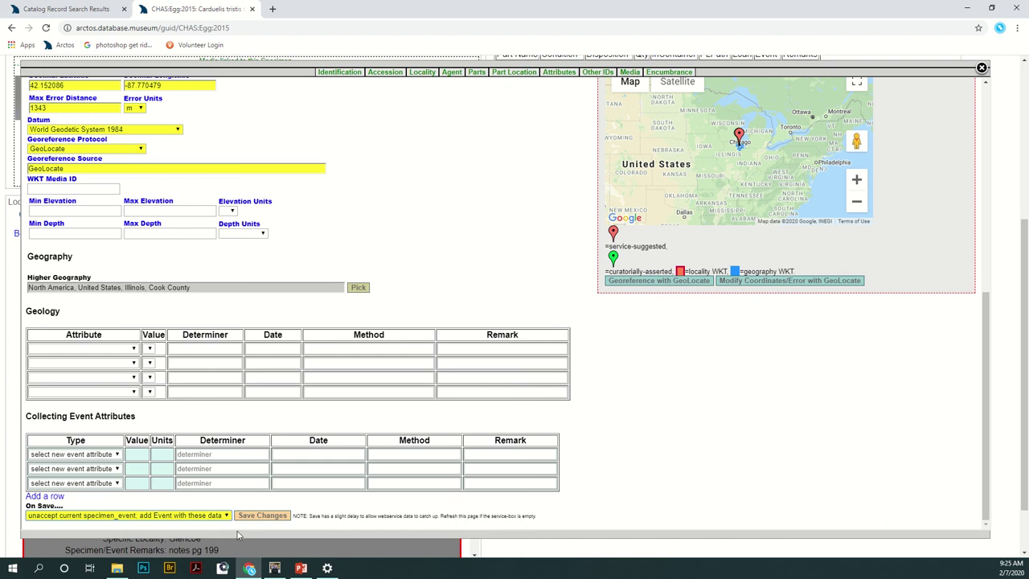
click(270, 518)
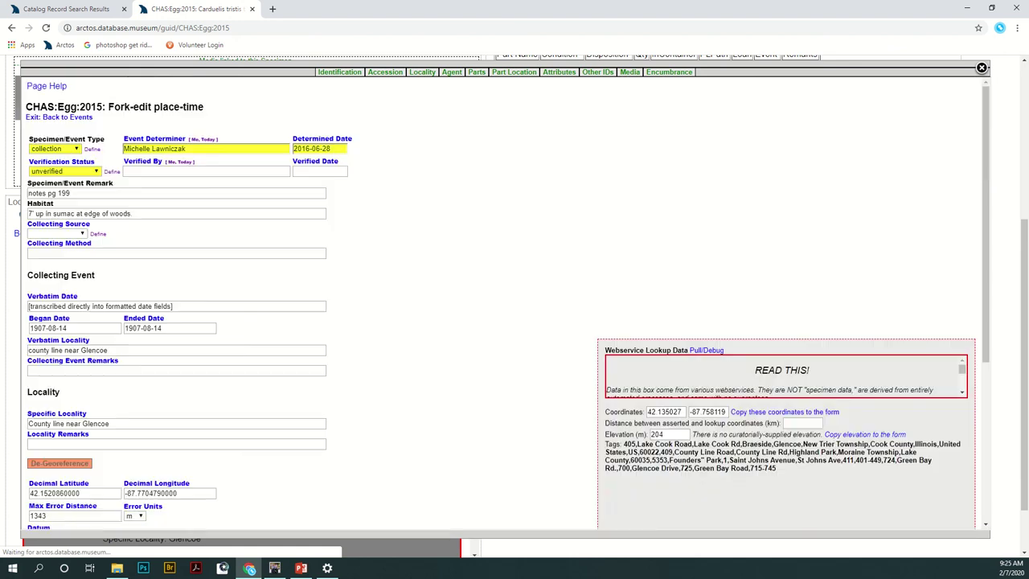
Step: Return to the specimen record and edit the event at 42.152086 / -87.770479
click(981, 69)
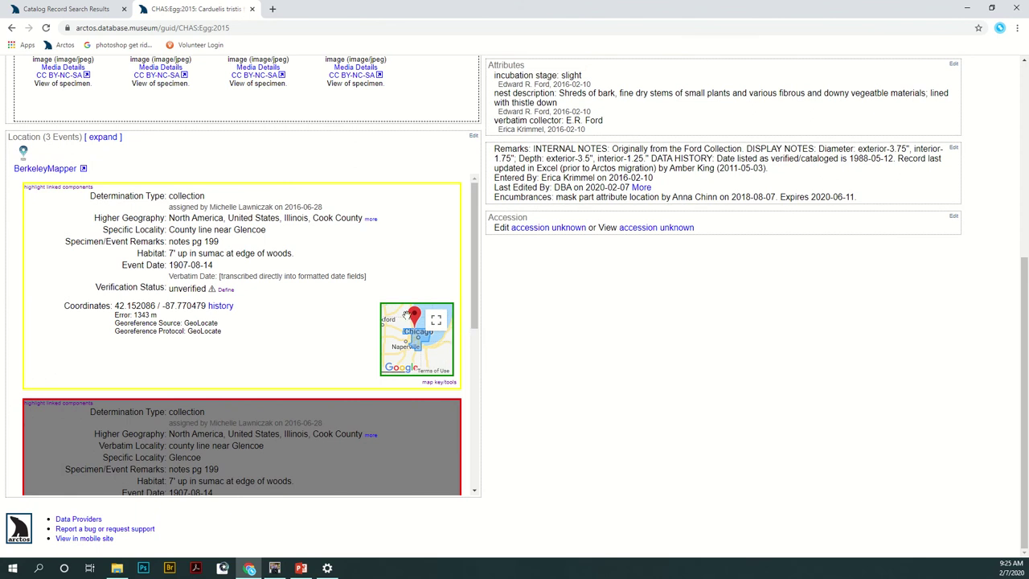
scroll(406, 314, up, 3)
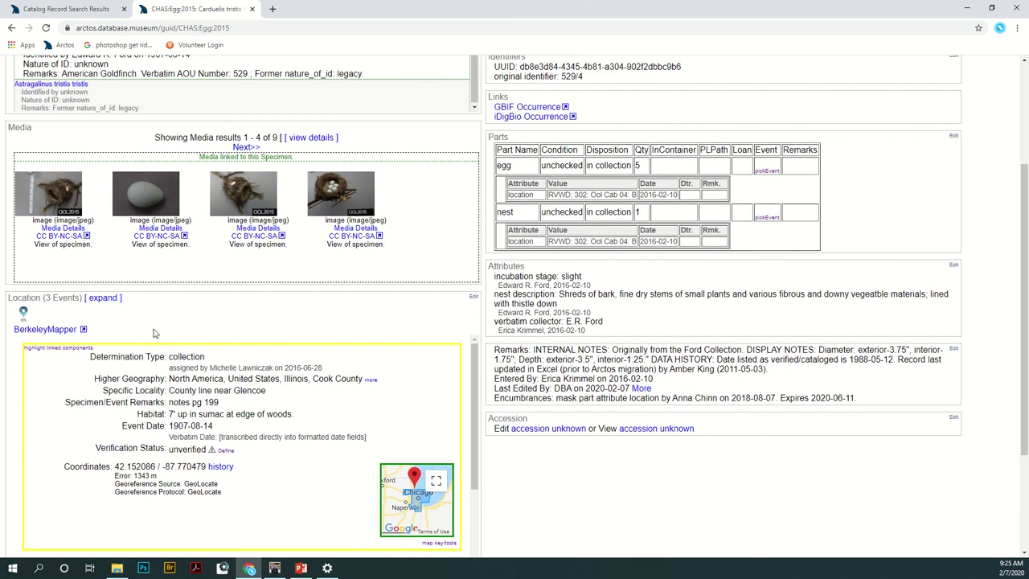
click(474, 299)
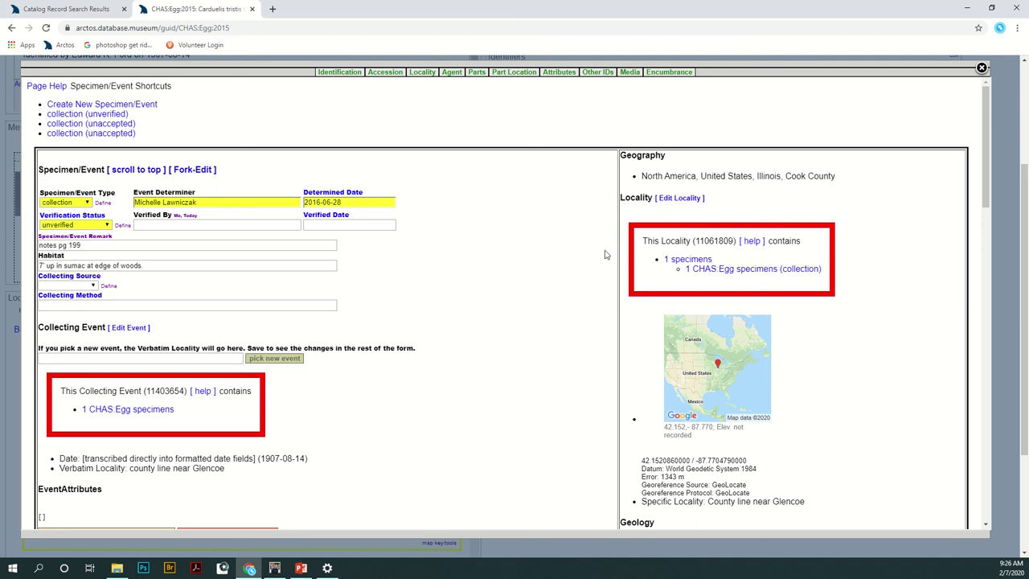
Step: Open locality 11061809, County line near Glencoe, in the Edit Locality page
click(679, 200)
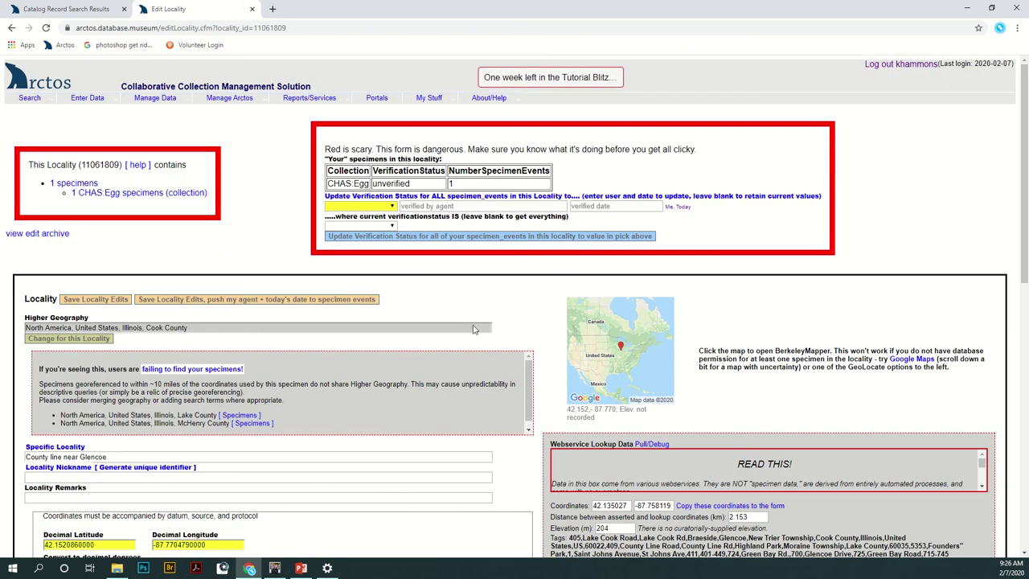
scroll(478, 317, down, 2)
scroll(474, 301, down, 2)
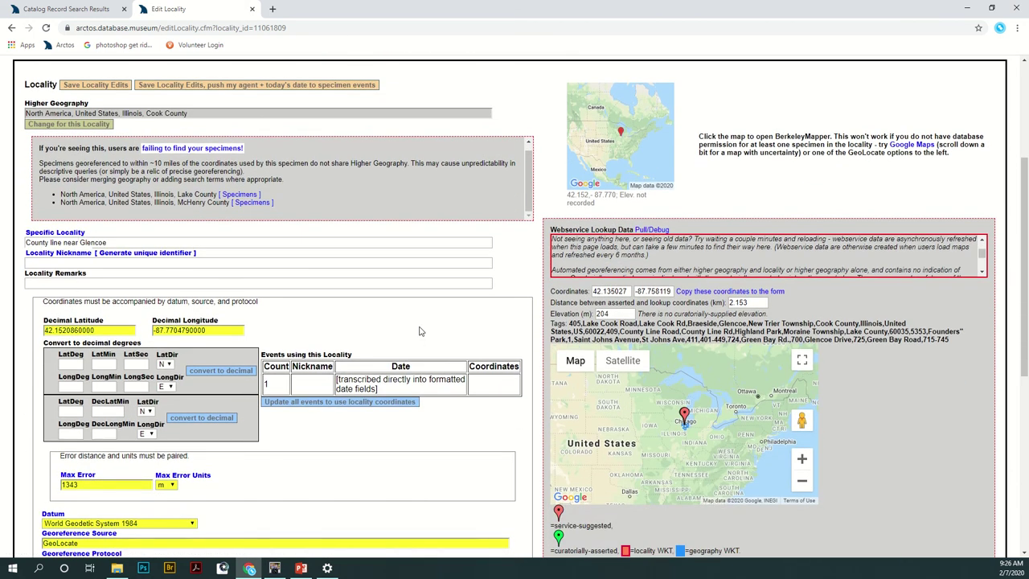
scroll(418, 331, down, 2)
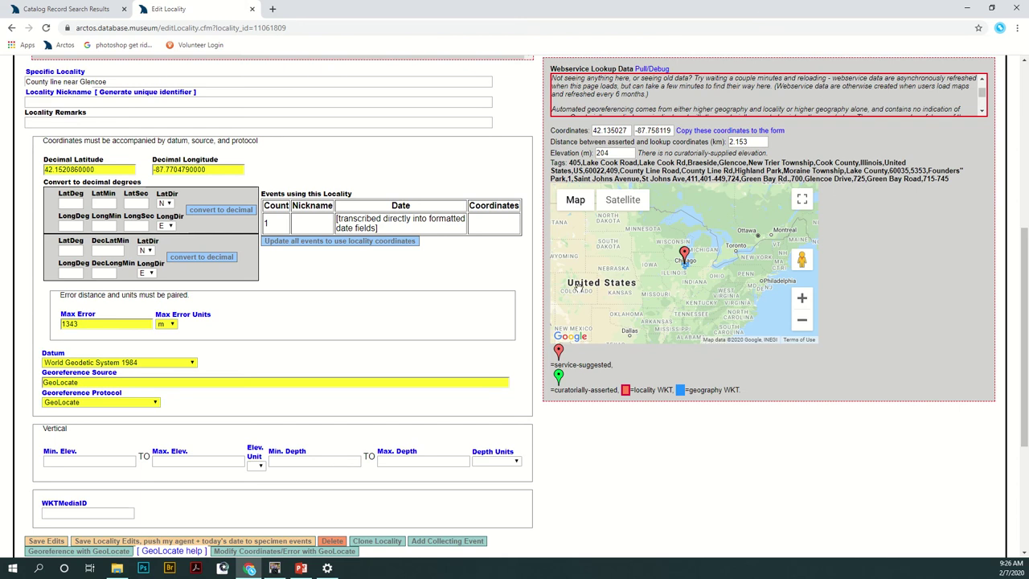
scroll(381, 356, down, 2)
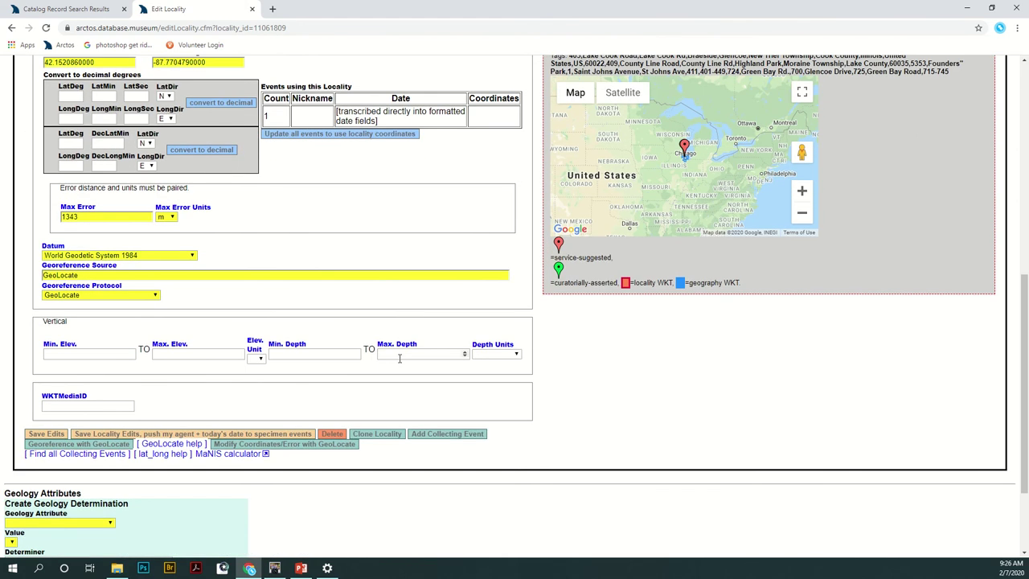
Step: Check GEOLocate without taking new coordinates, then save the locality edits
click(48, 444)
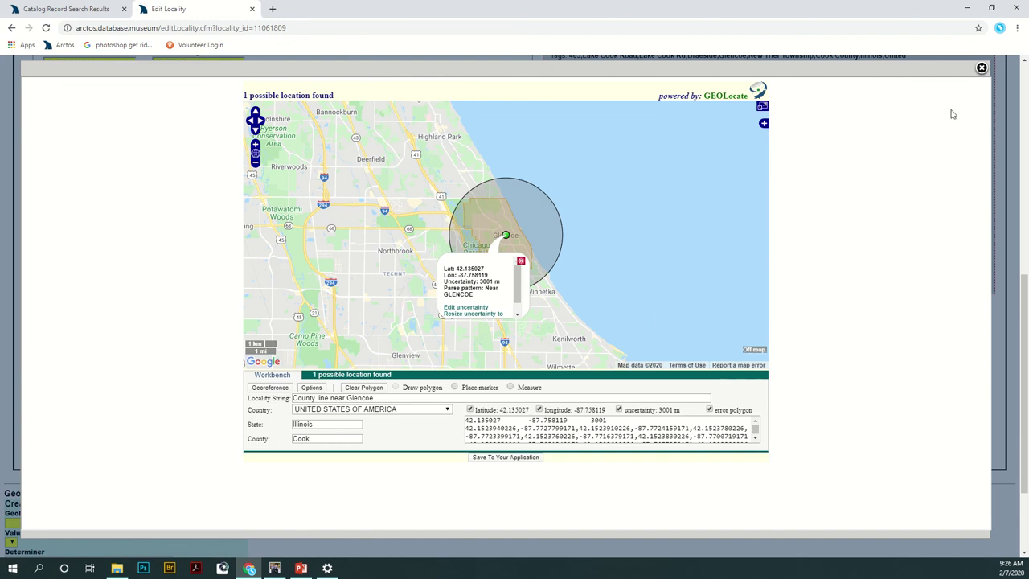
click(981, 69)
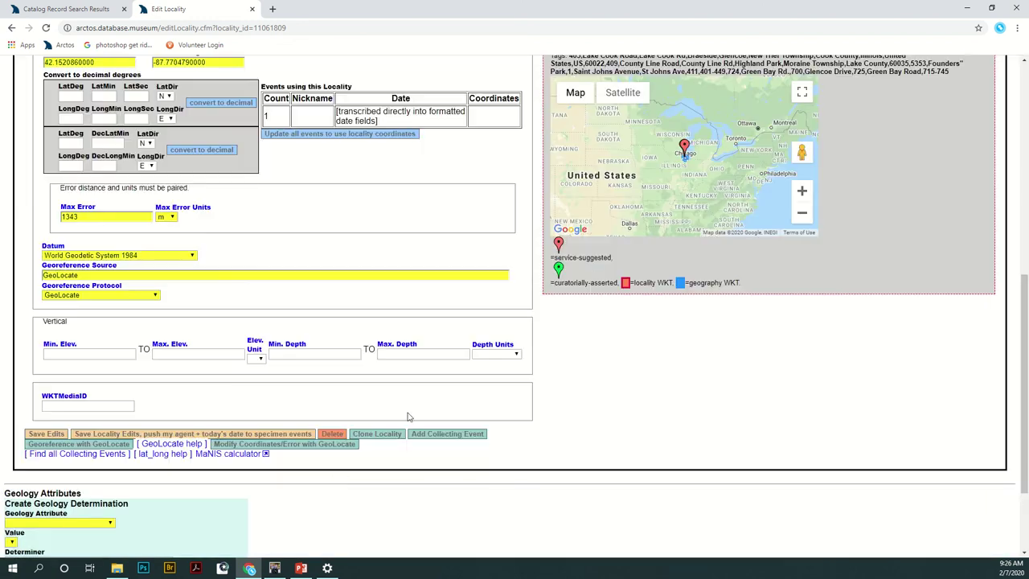
click(42, 435)
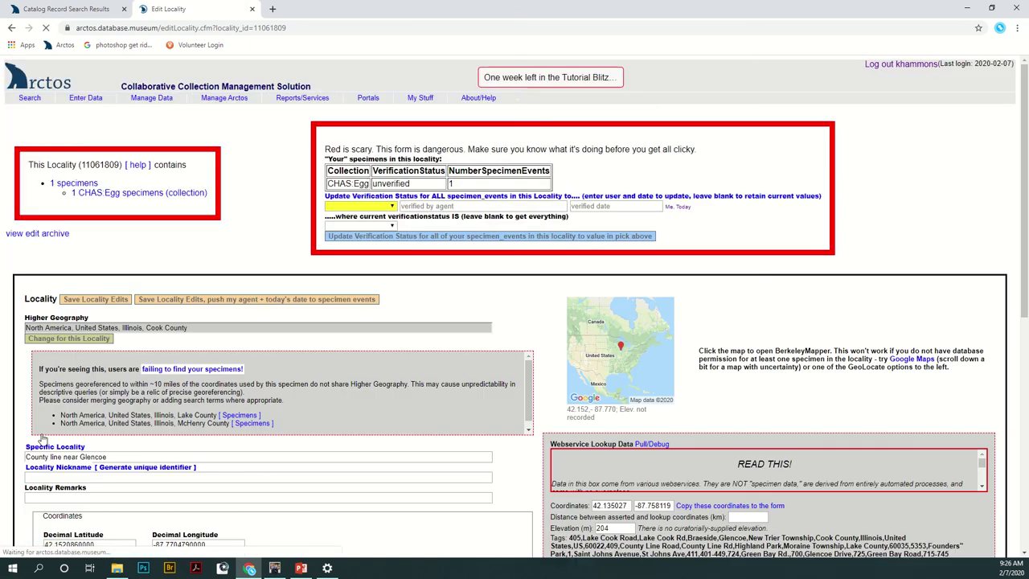
Step: Go back twice to the CHAS:Egg:2015 record and reload it to show the new event
click(11, 27)
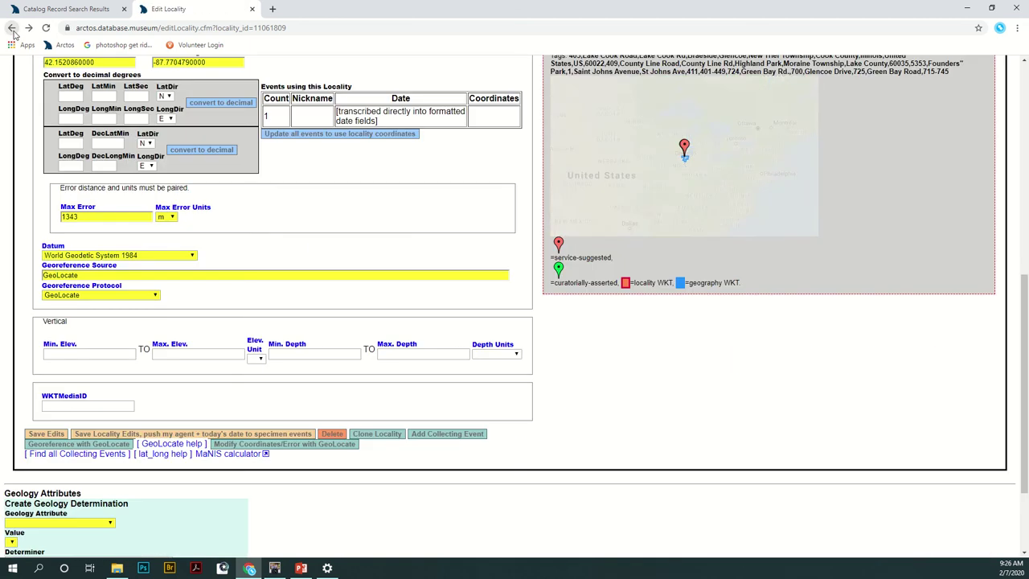
click(11, 28)
click(46, 27)
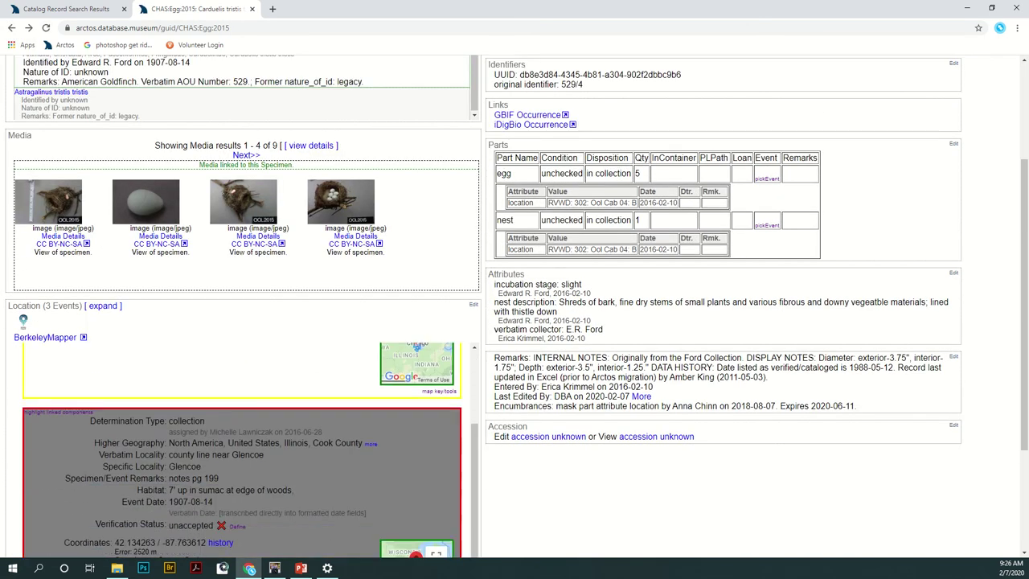
scroll(164, 406, down, 2)
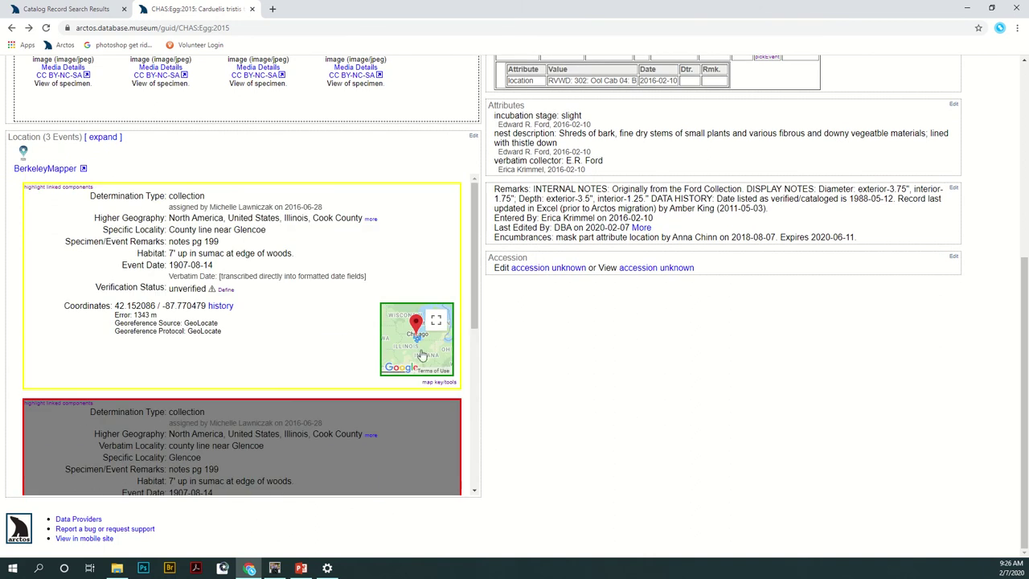